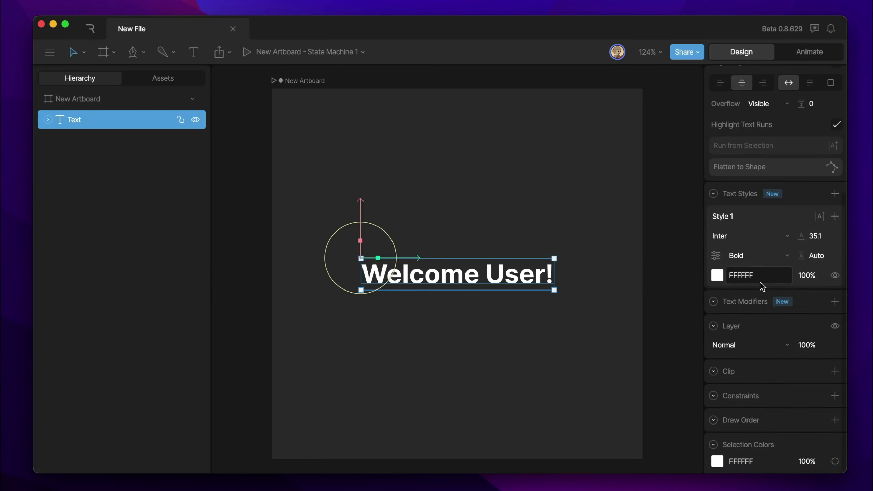
Add a text modifier group to the "Welcome User!" text and give it a Position modifier
scroll(604, 247, down, 1)
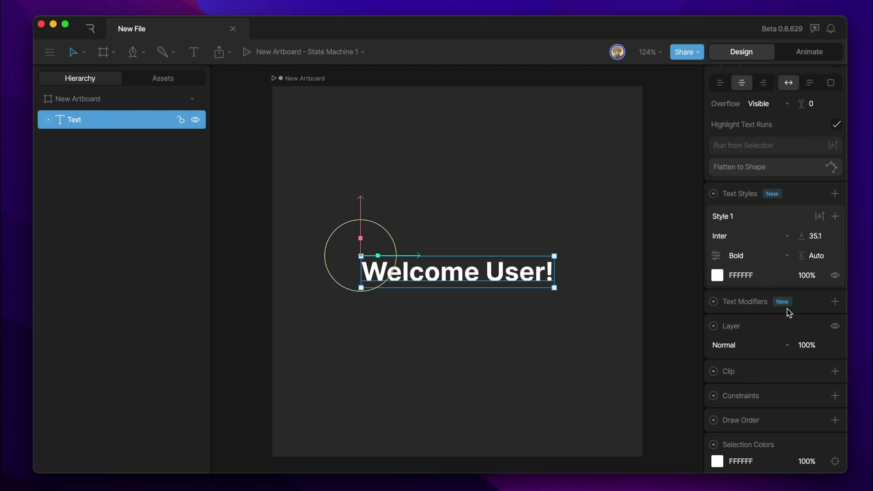
click(834, 303)
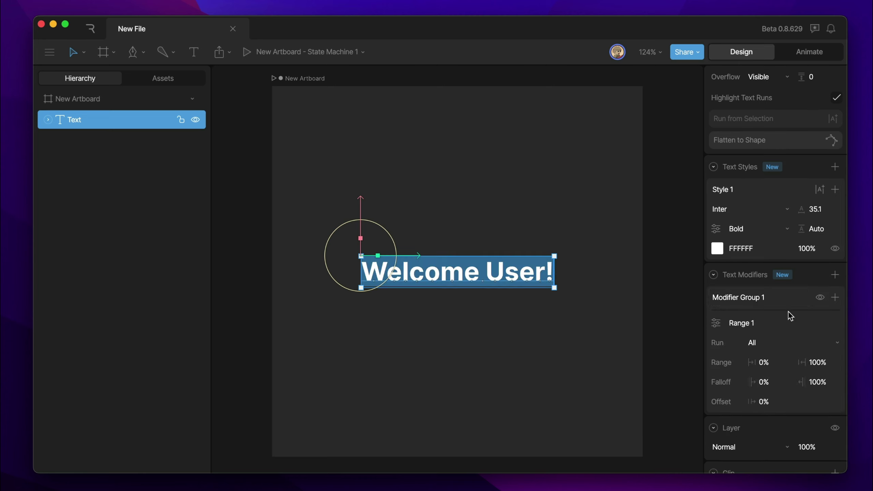
click(835, 298)
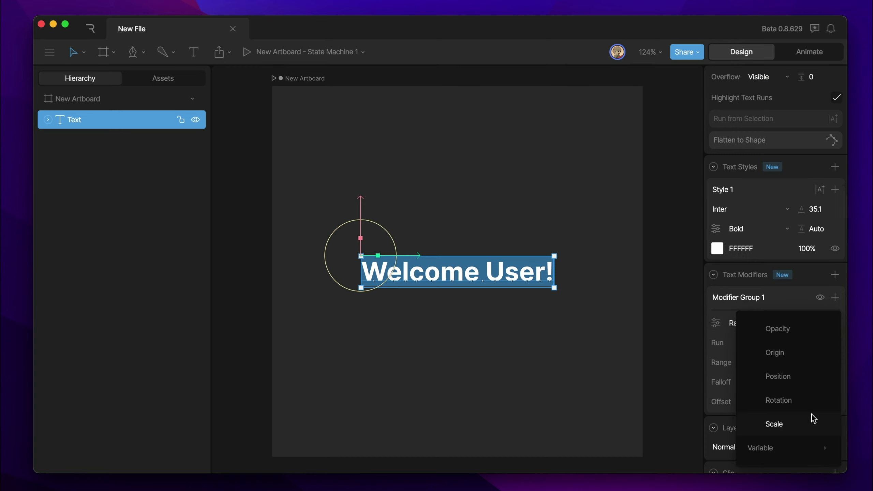
scroll(811, 415, down, 2)
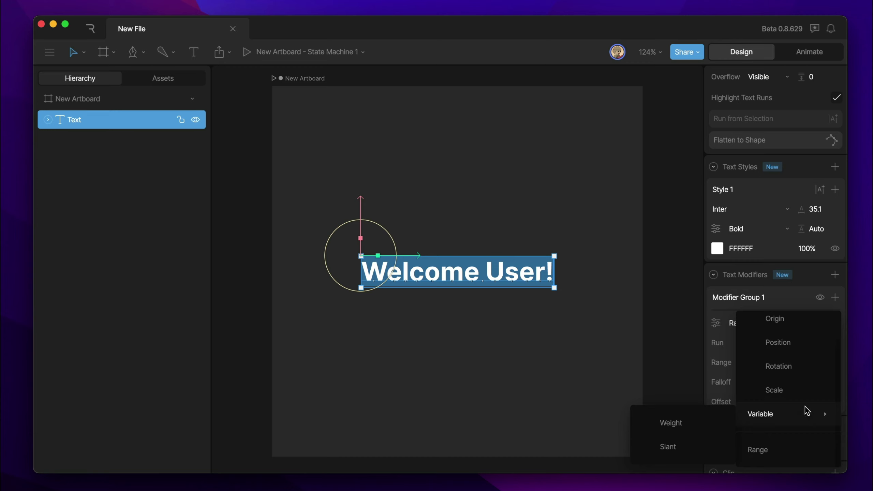
scroll(802, 395, up, 2)
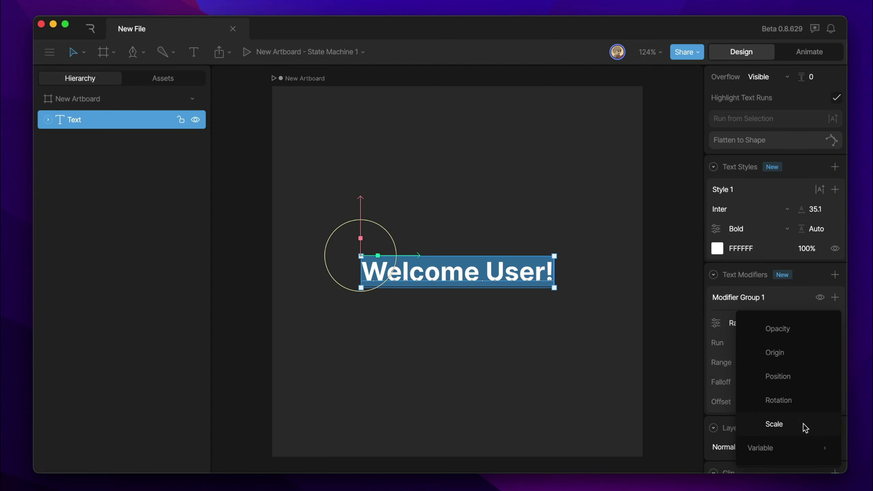
scroll(803, 424, down, 2)
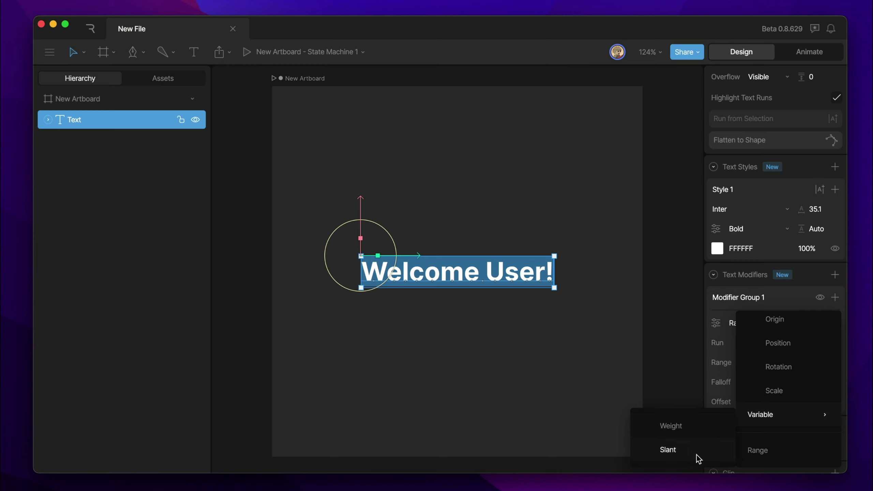
click(779, 350)
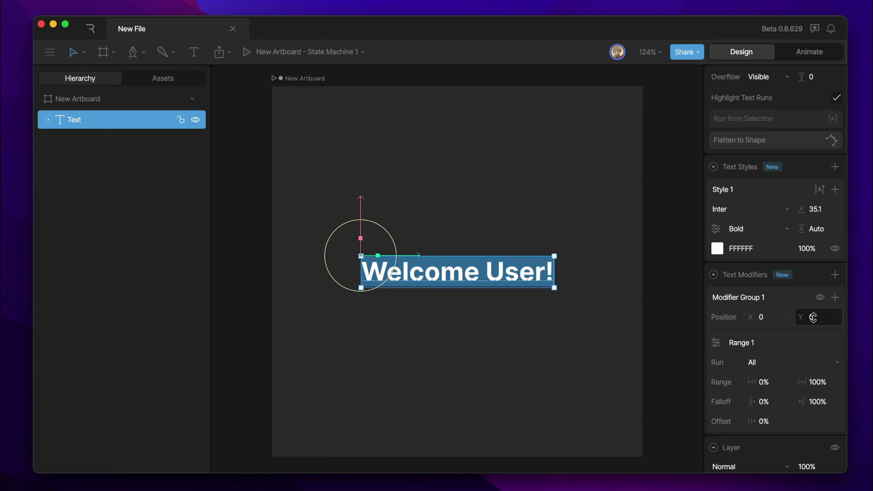
Try out the modifier's X and Y position offsets, leaving X at 0 and setting Y to -16.5
drag(814, 317, 774, 292)
drag(763, 316, 771, 291)
key(ctrl+z)
drag(822, 316, 823, 333)
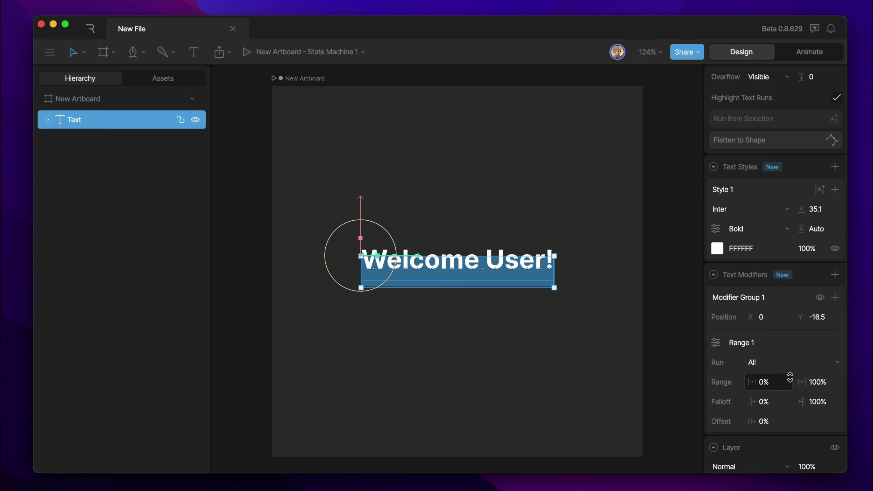
Try limiting Range 1 to start at 21% and end at 72%, and undo both changes
drag(770, 381, 766, 320)
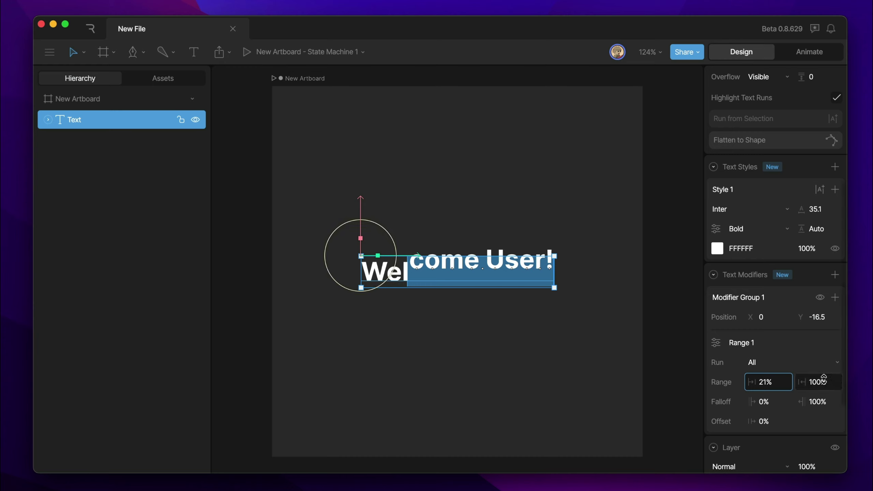
drag(824, 378, 824, 466)
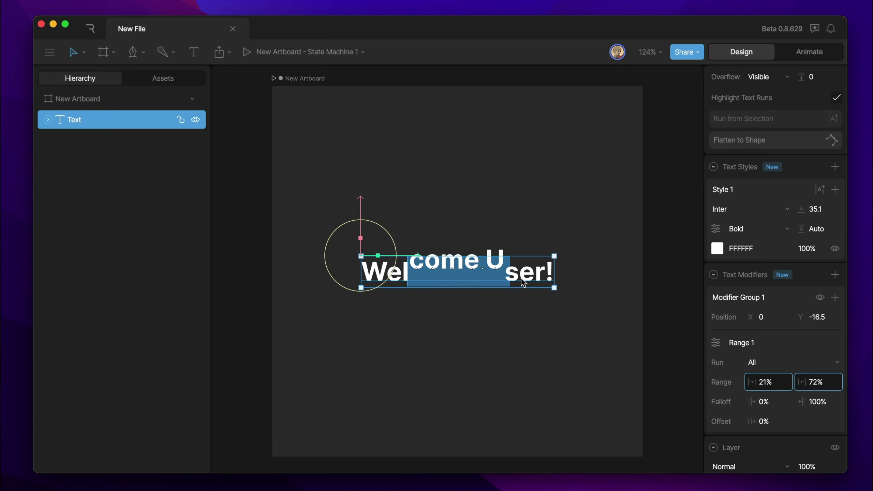
key(super+z)
key(super+z)
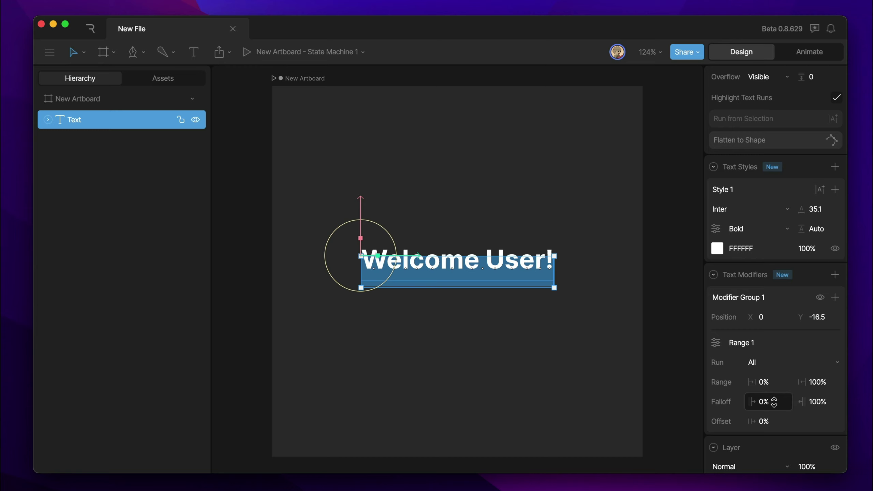
Set Range 1's falloff start to 31% and falloff end to 70%, and try out its offset
drag(775, 402, 769, 311)
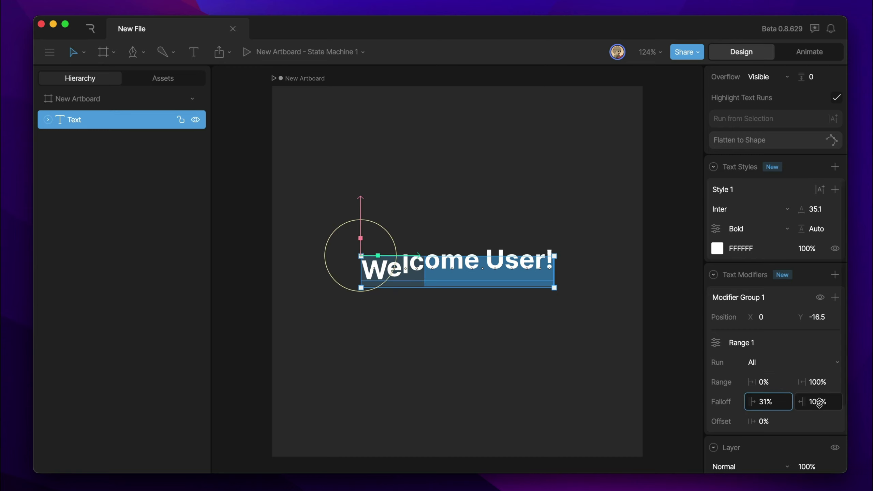
drag(816, 402, 826, 480)
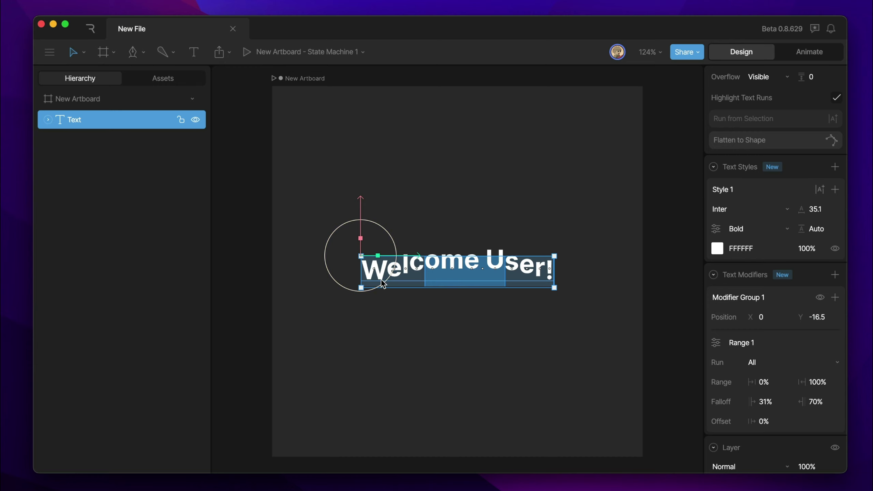
mouse_move(765, 421)
mouse_down()
mouse_move(761, 299)
mouse_move(742, 248)
mouse_move(751, 136)
mouse_move(774, 490)
mouse_move(756, 153)
mouse_move(774, 488)
mouse_move(735, 201)
mouse_move(760, 404)
mouse_up()
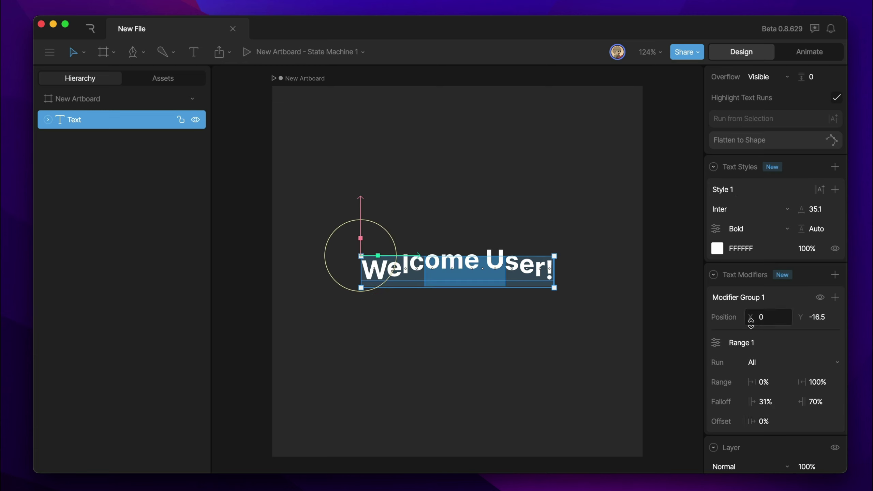
Add an Opacity modifier to Modifier Group 1, set it to 0%, and enable the checkbox beside it
click(835, 297)
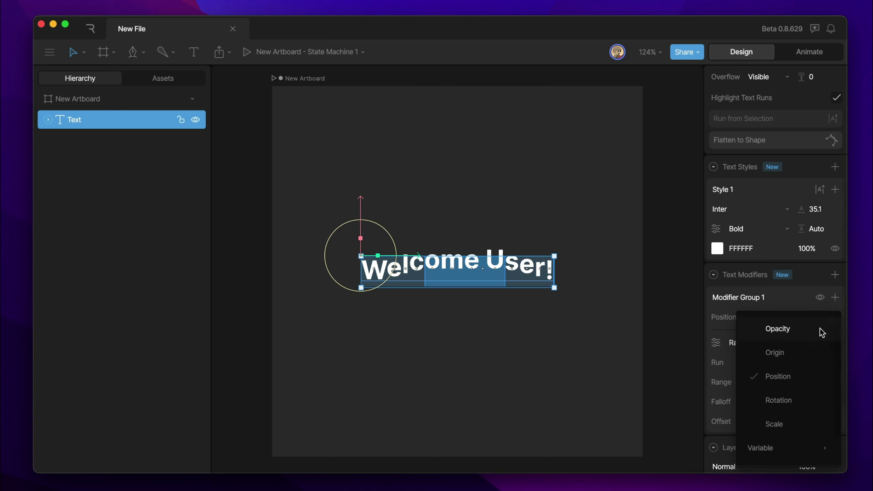
click(812, 337)
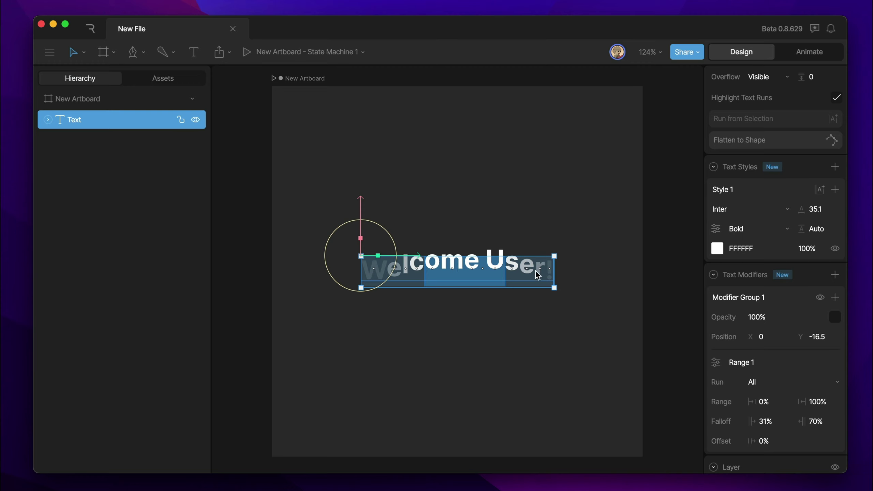
click(772, 316)
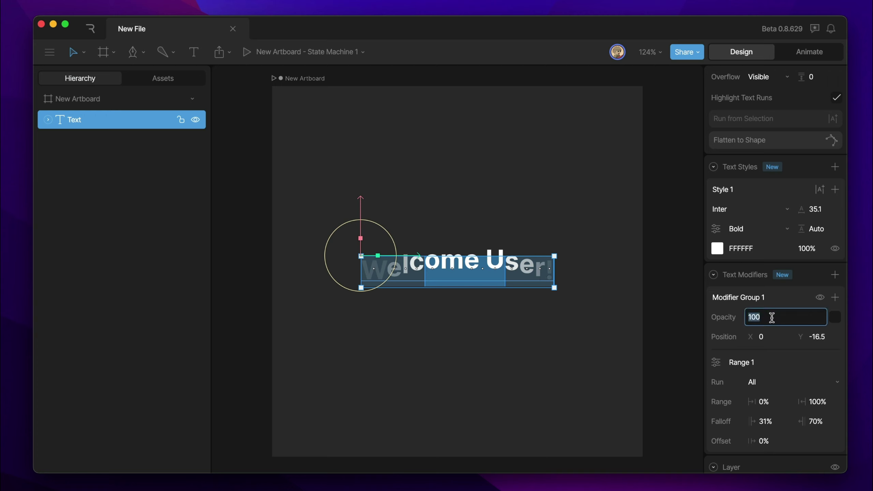
text(0)
key(Return)
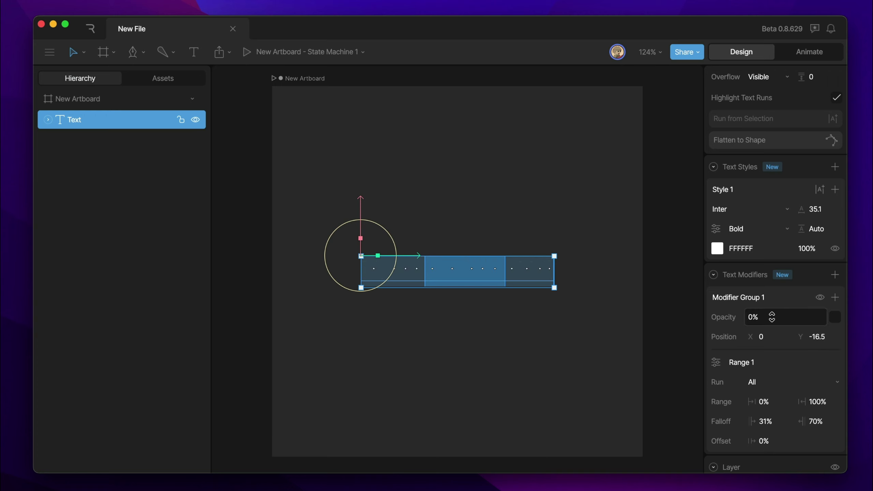
click(836, 317)
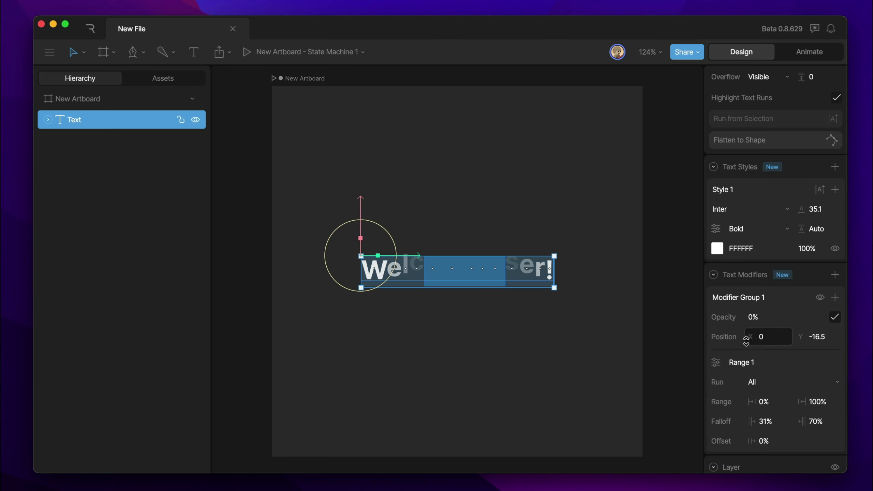
Remove the Opacity modifier from Modifier Group 1
click(835, 297)
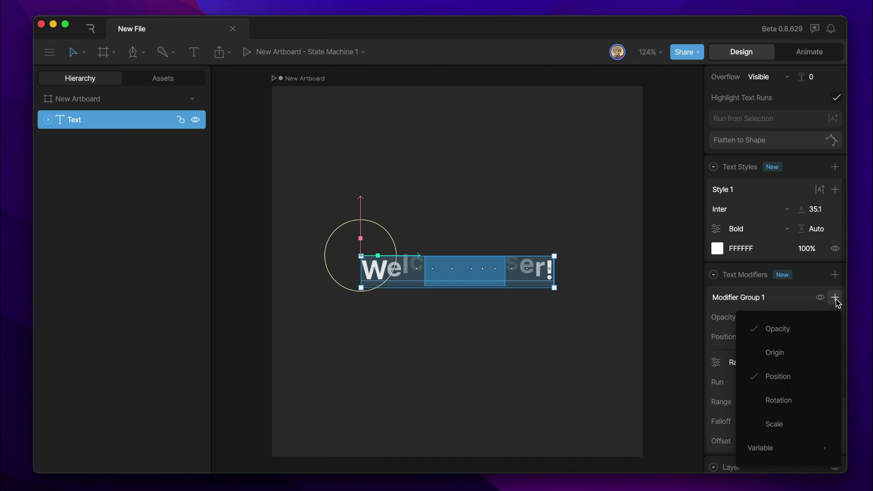
click(786, 288)
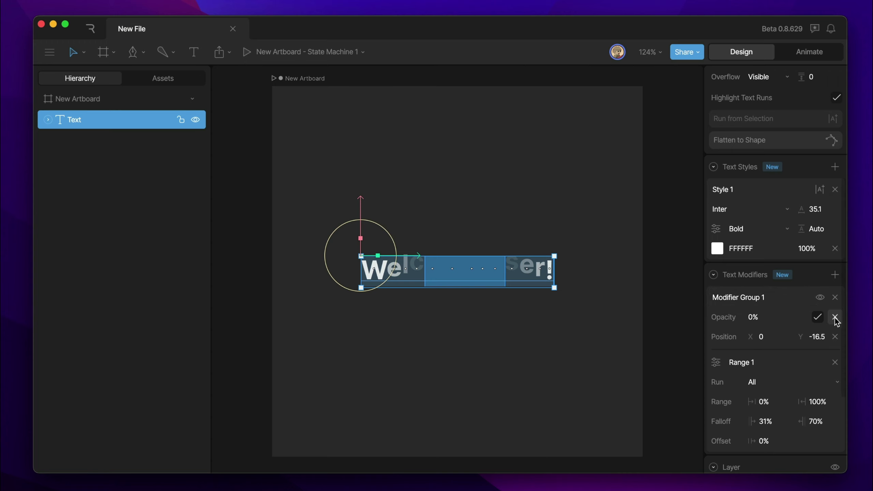
click(836, 318)
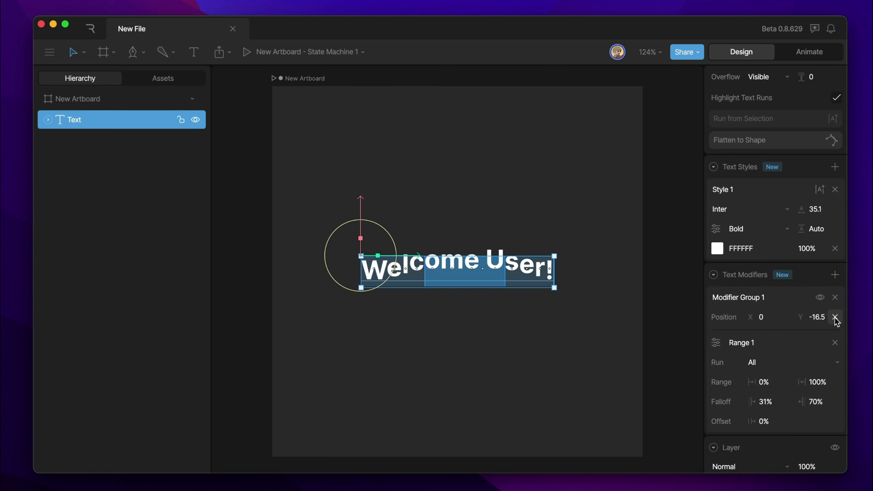
Open Range 1's settings, review the available modes, and try out the strength value
click(717, 343)
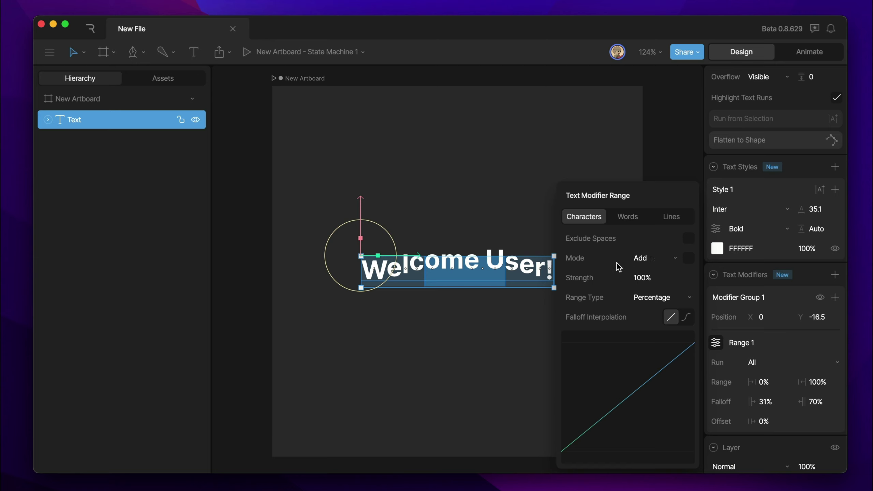
click(658, 262)
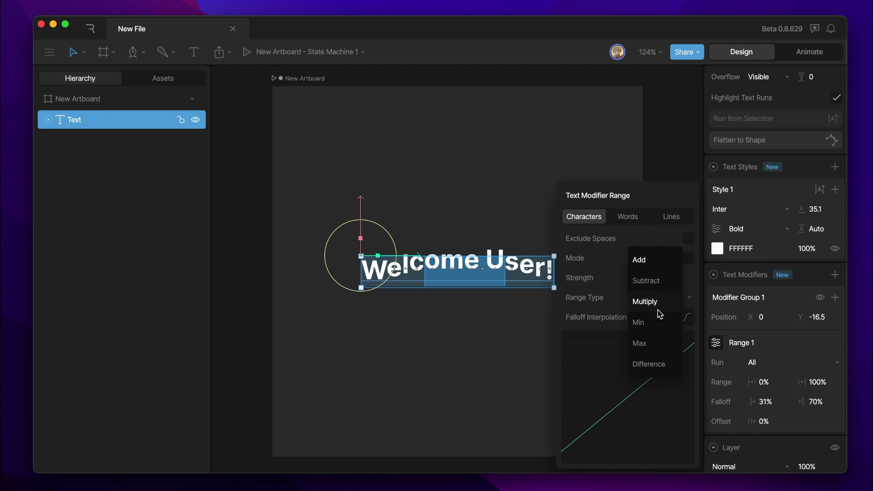
click(607, 289)
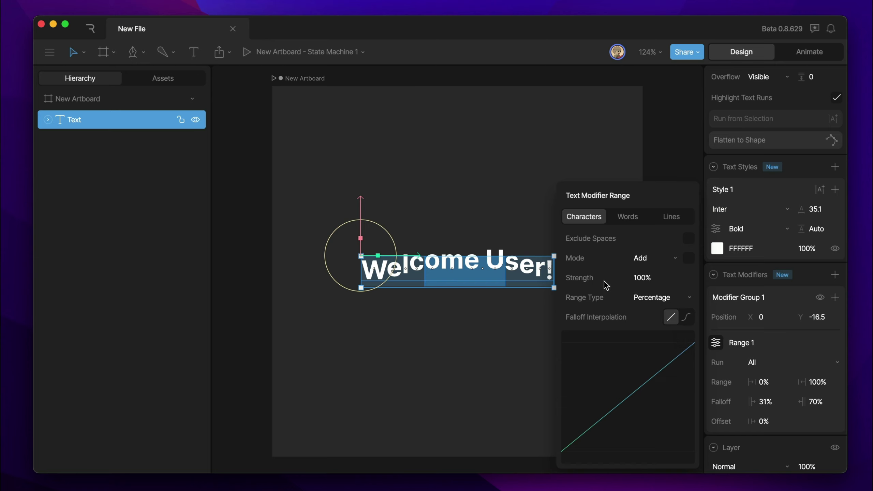
drag(649, 275, 634, 225)
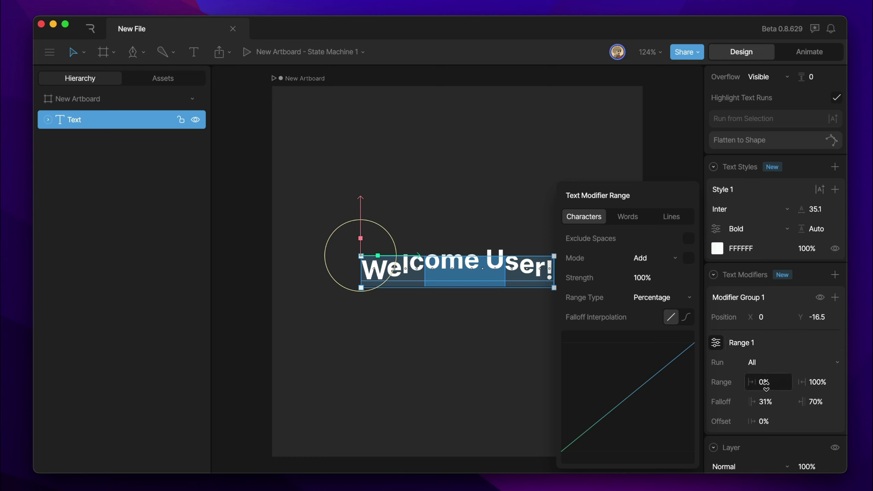
Switch Range 1's range type to Index and set both the range end and the falloff end to 13
click(670, 298)
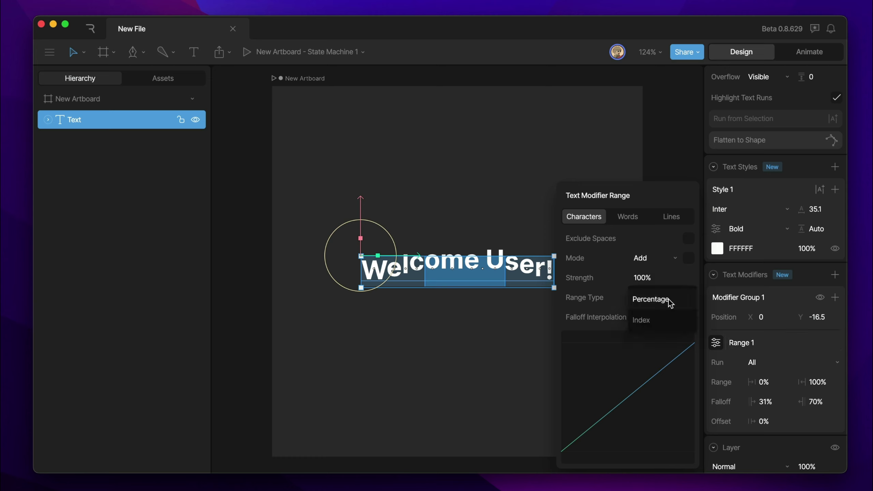
click(650, 323)
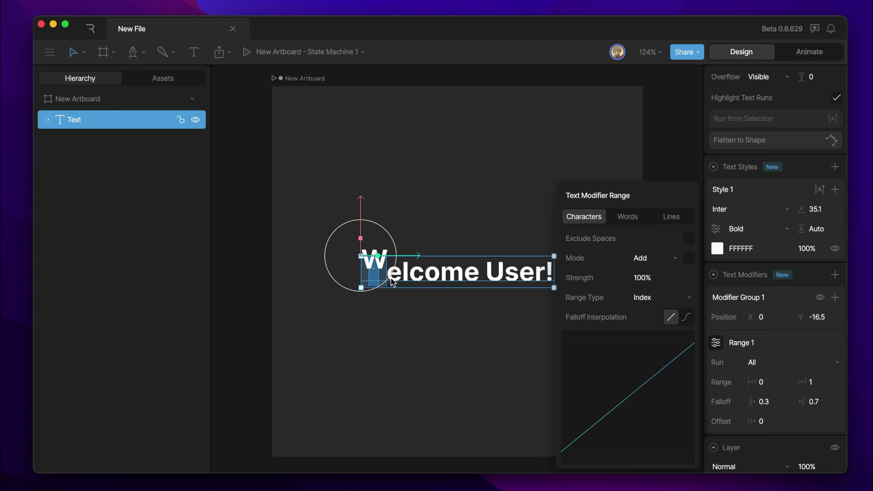
click(839, 384)
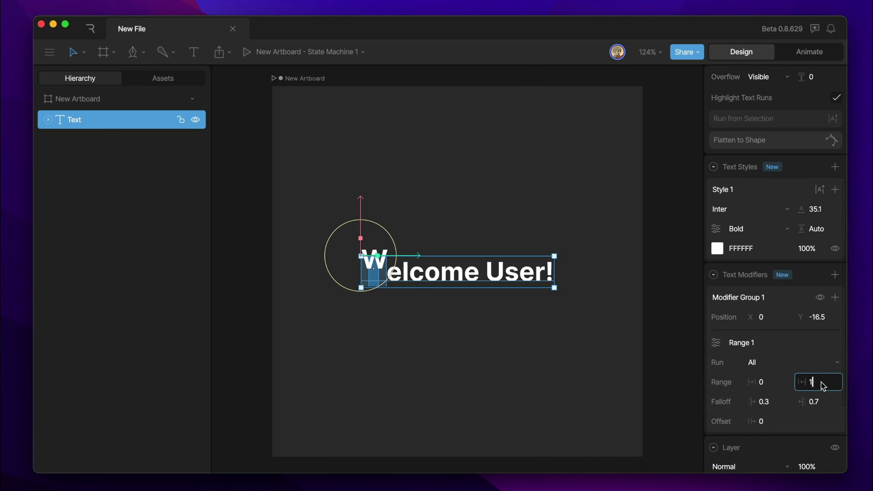
text(3)
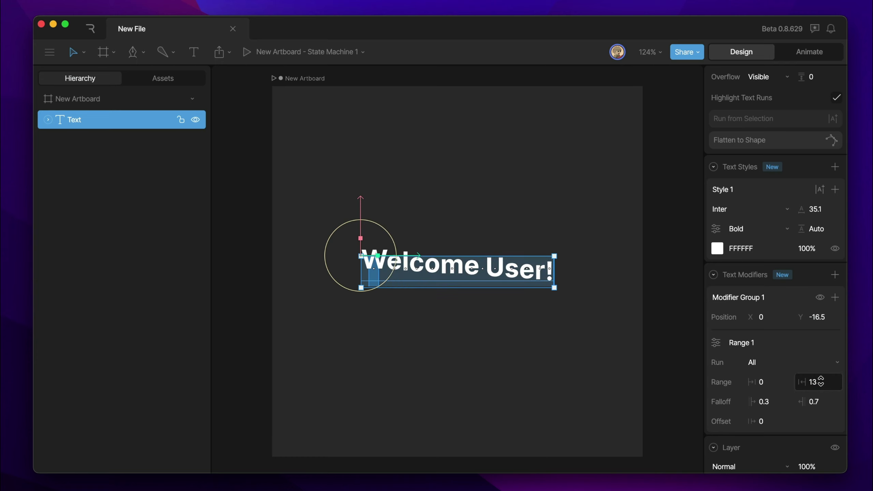
click(821, 400)
text(13)
key(Return)
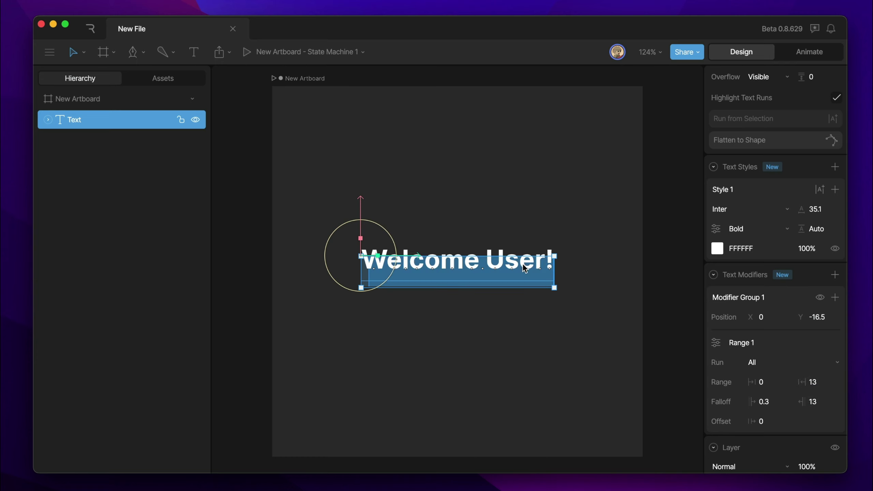
Shorten Range 1's range end to 12 and then to 11
key(shift+Tab)
key(shift+Tab)
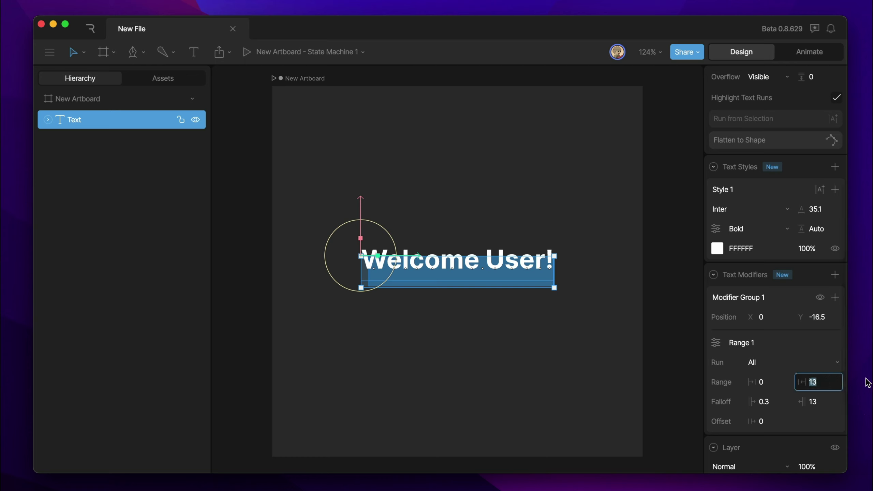
text(12)
key(Return)
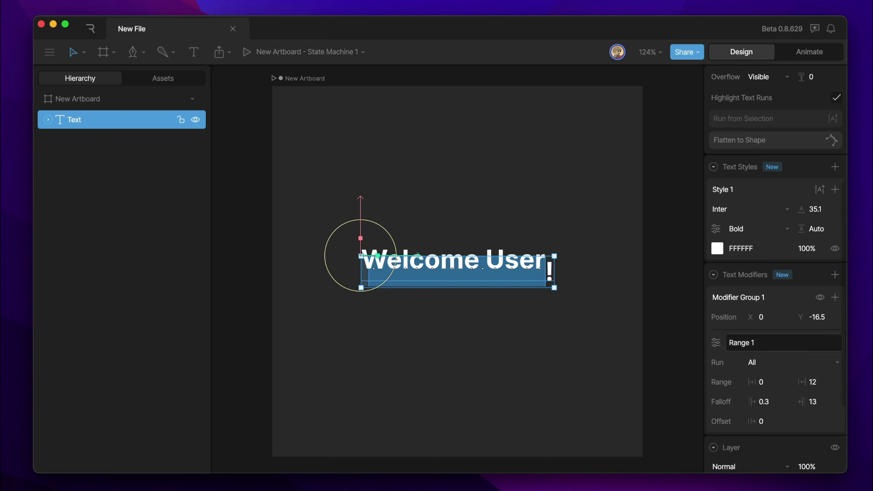
click(827, 378)
text(11)
key(Return)
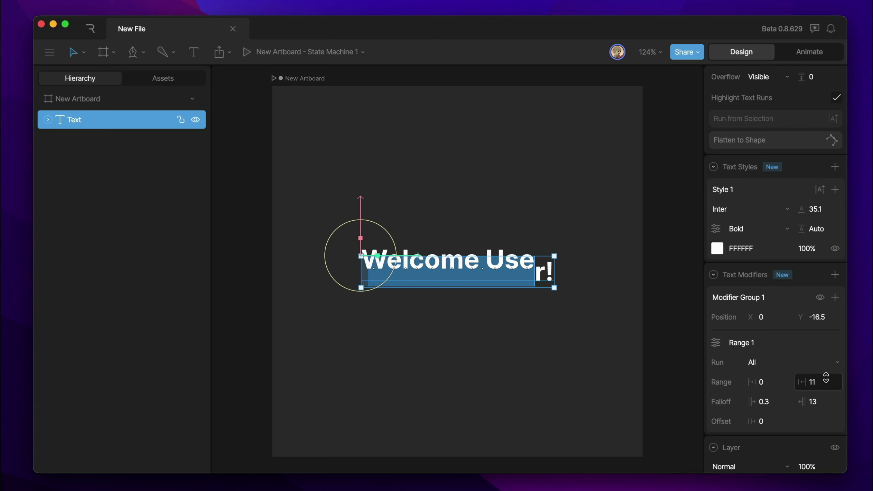
Restore Range 1's range type to Percentage with its earlier range and falloff values
click(716, 342)
click(662, 297)
click(657, 317)
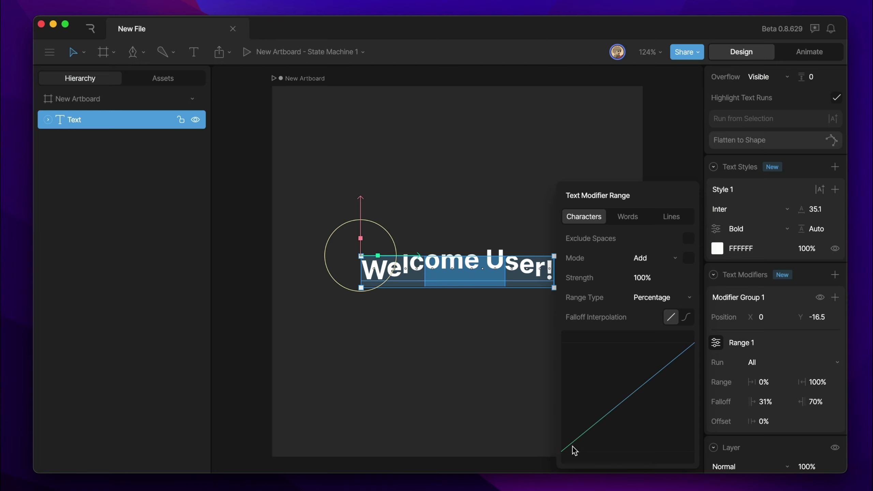
Switch Range 1's falloff interpolation from a straight line to a curve and reshape it with both of its handles
click(687, 318)
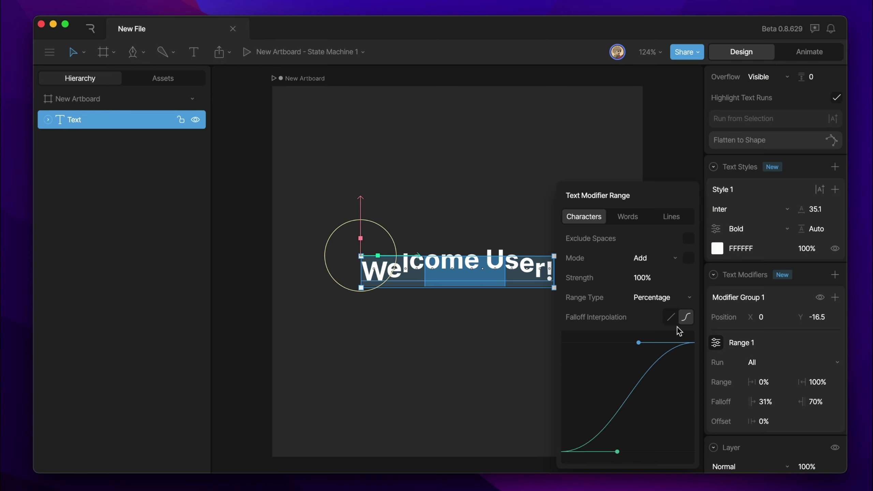
drag(617, 451, 656, 441)
drag(639, 343, 695, 425)
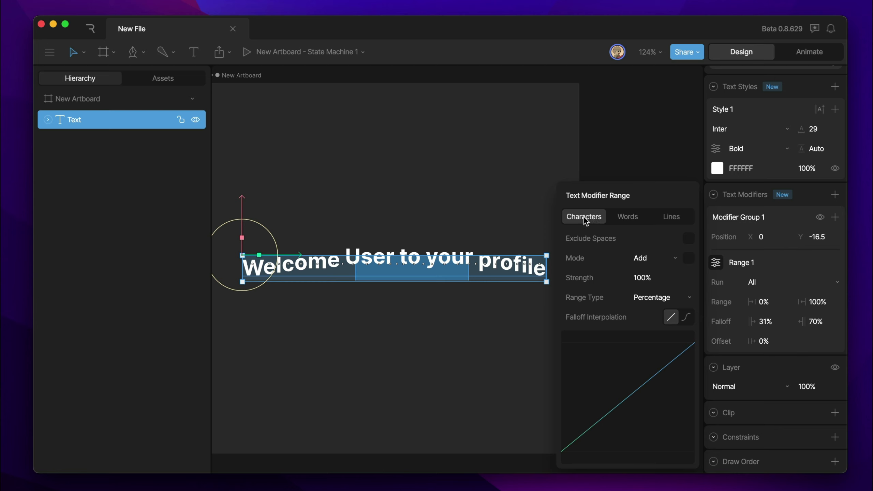
Apply Range 1 by Words and then by Lines, scrubbing the offset in each mode to preview the movement
click(635, 222)
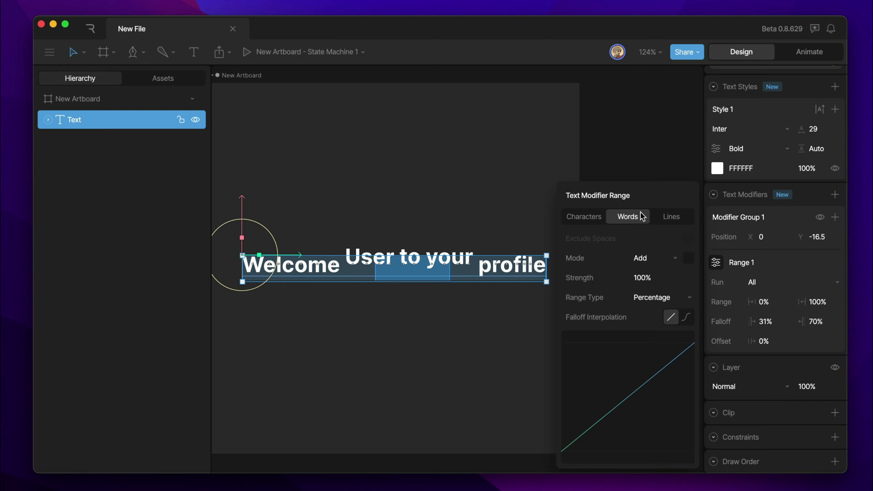
drag(768, 339, 773, 458)
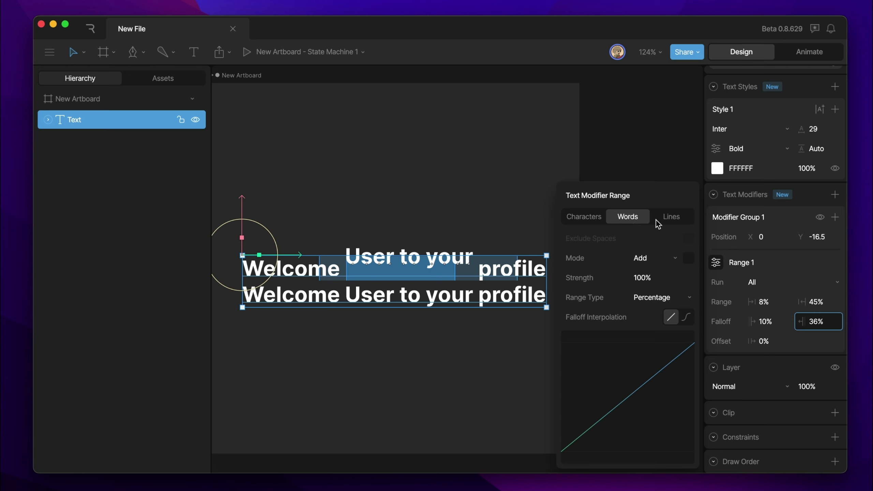
click(668, 222)
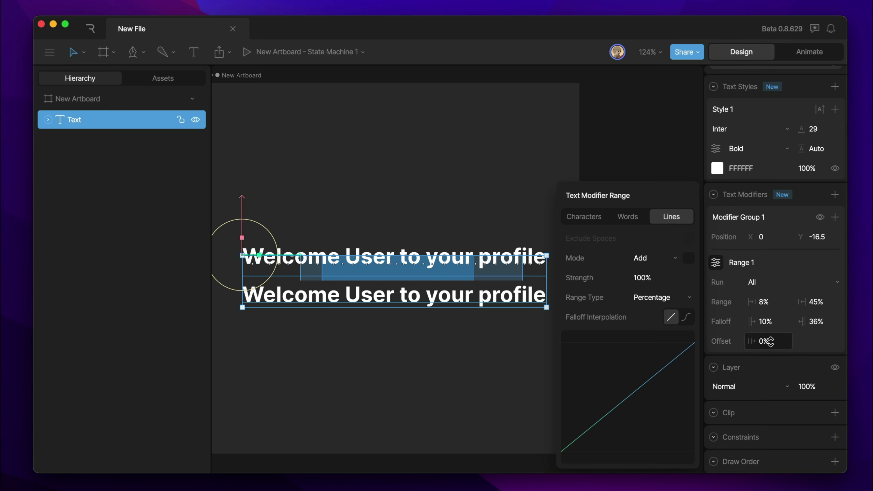
drag(770, 342, 756, 220)
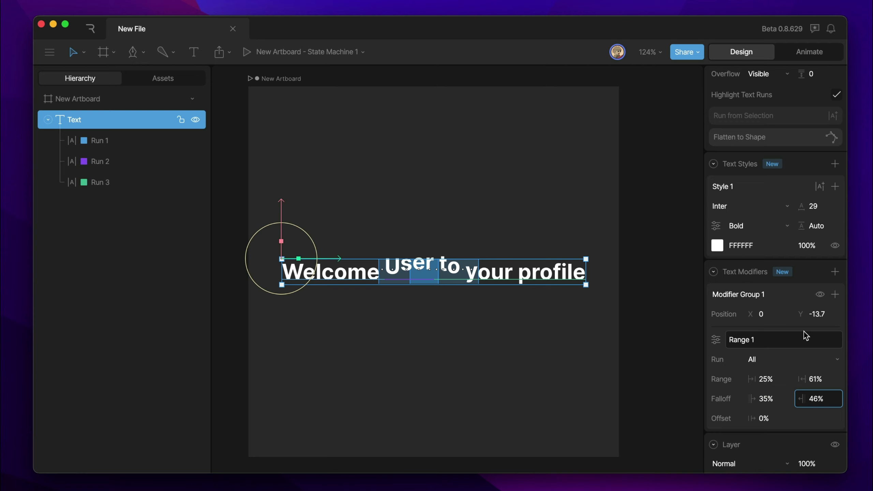
Rename Modifier Group 1 as "Position Modifier"
double_click(770, 295)
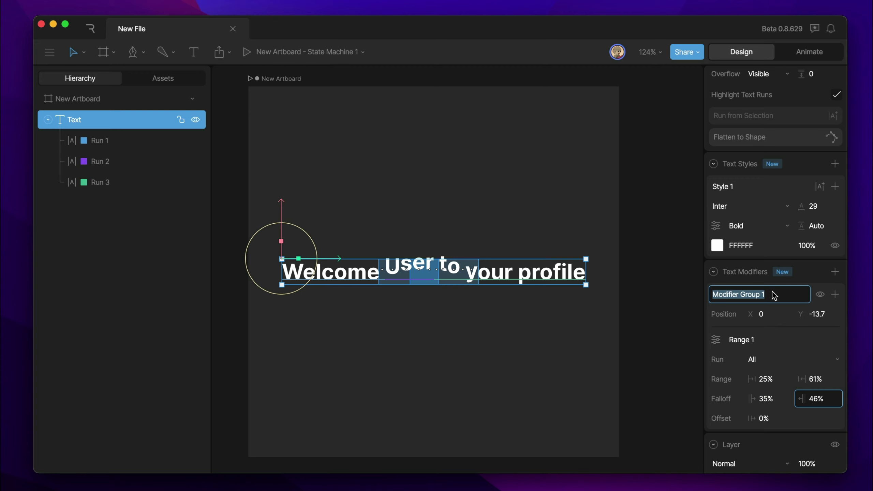
text(Position)
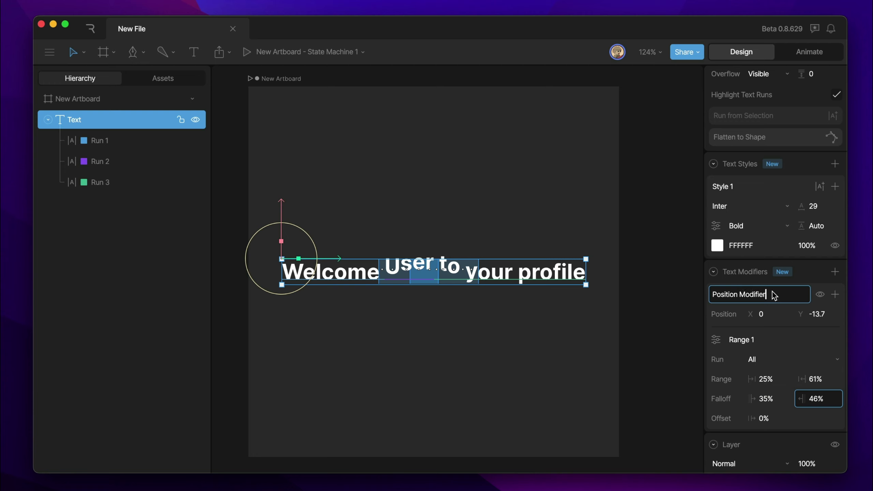
key(Return)
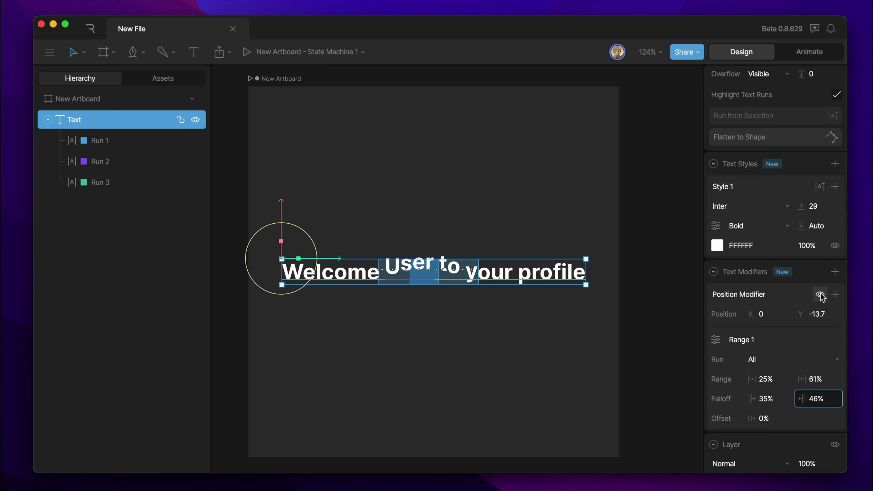
Toggle the Position Modifier's visibility off and on, and leave it hidden
click(820, 295)
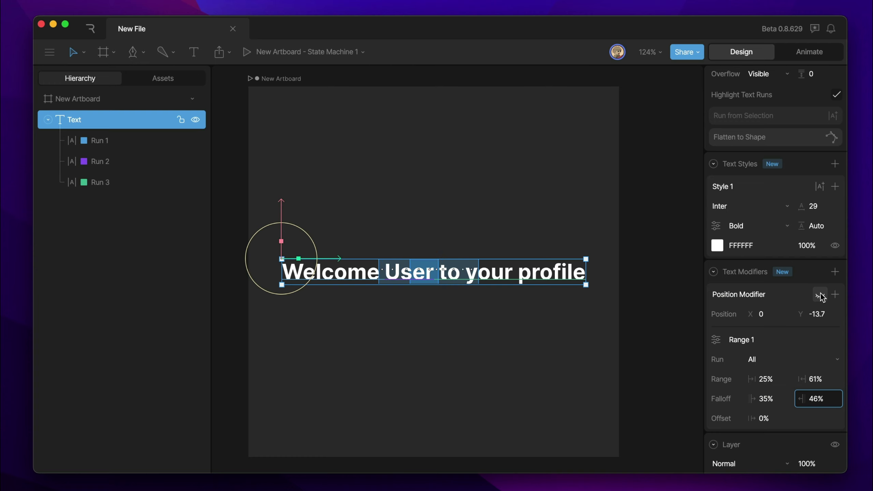
click(820, 295)
click(821, 295)
Inspect Run 1, Run 2 and Run 3 to see which words each covers, and return to the whole Text object
click(115, 144)
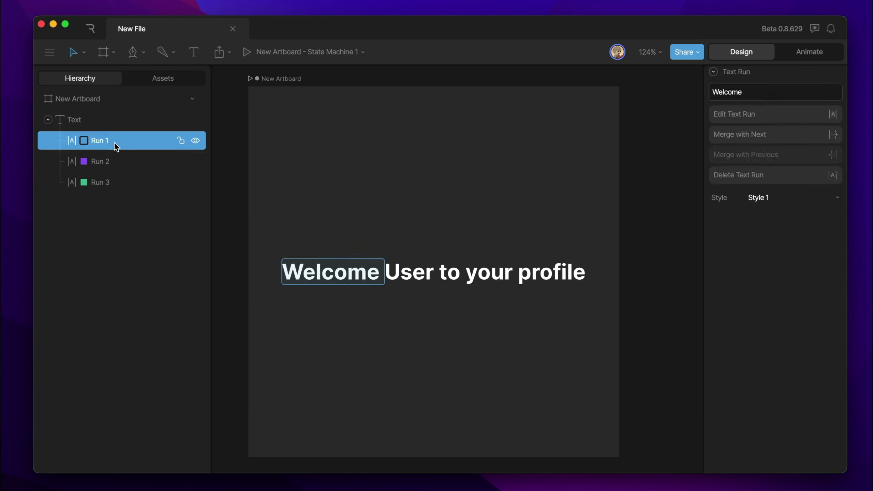
click(135, 169)
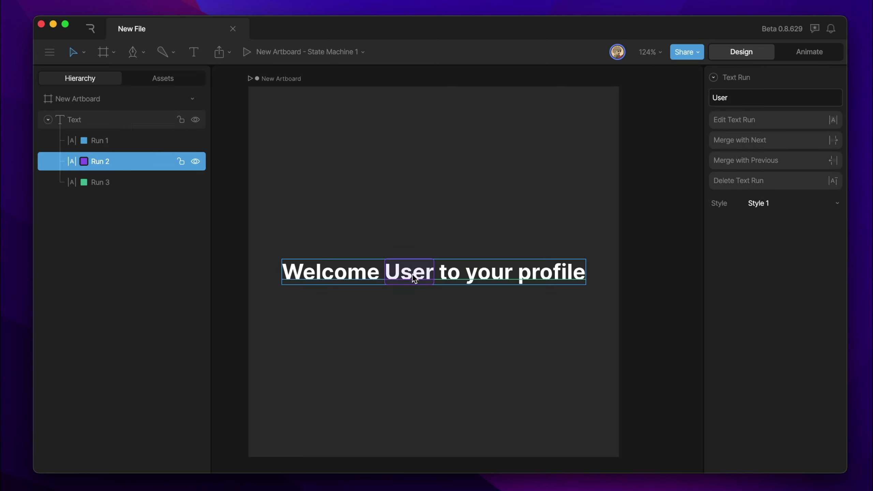
click(107, 183)
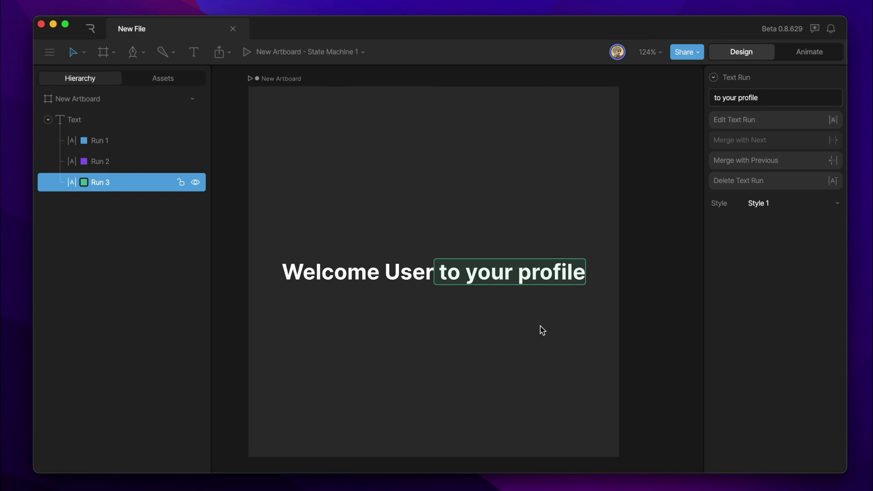
key(Escape)
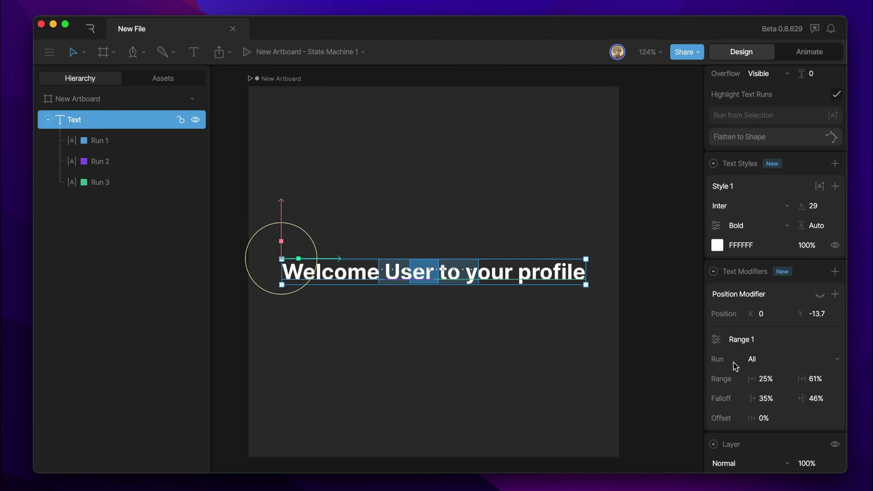
Limit Range 1 of the Position Modifier to Run 2
click(782, 359)
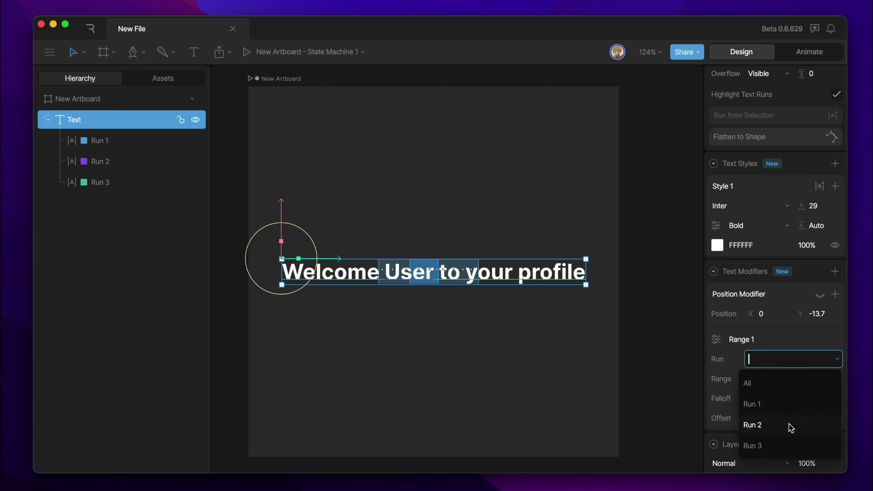
scroll(787, 447, down, 2)
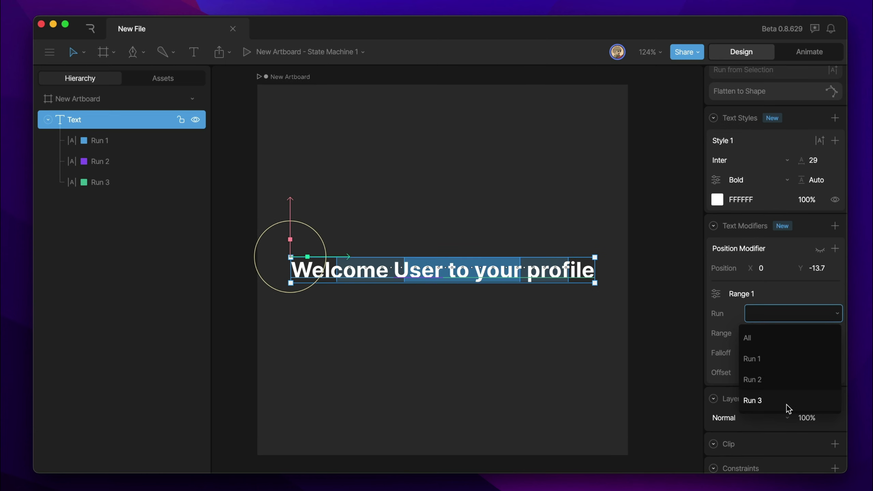
click(773, 382)
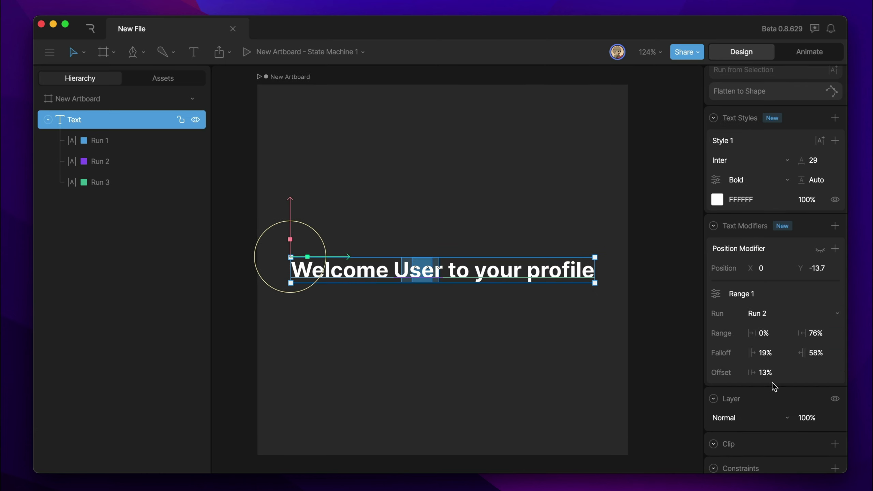
Show the Position Modifier again and scrub Range 1's offset to preview the effect on the word "User"
click(821, 250)
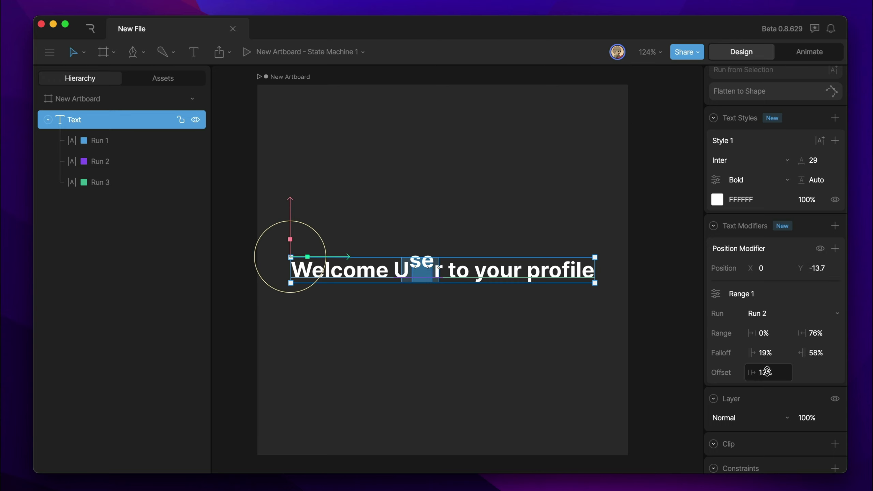
drag(763, 373, 739, 115)
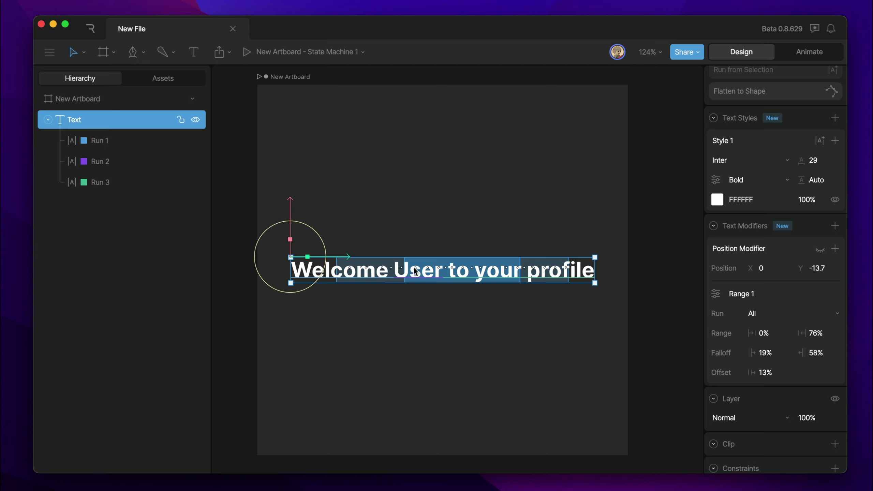
Turn off the Modifier Range display in the canvas view options
click(653, 58)
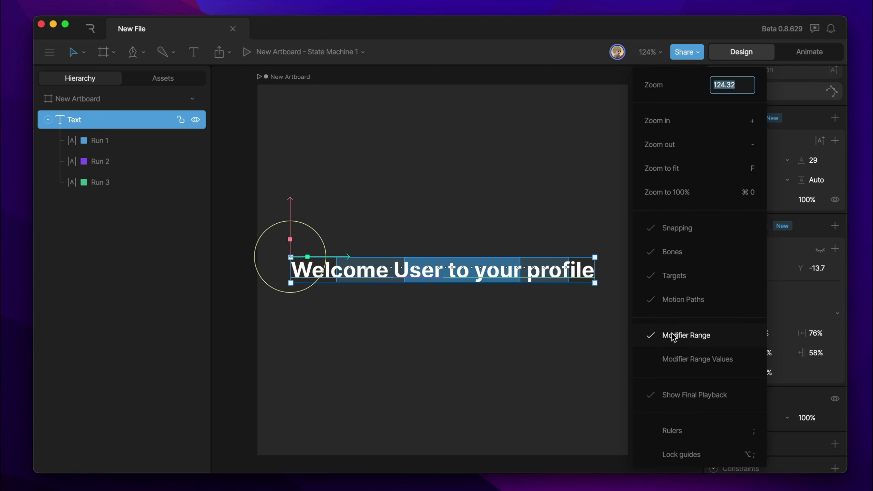
click(703, 339)
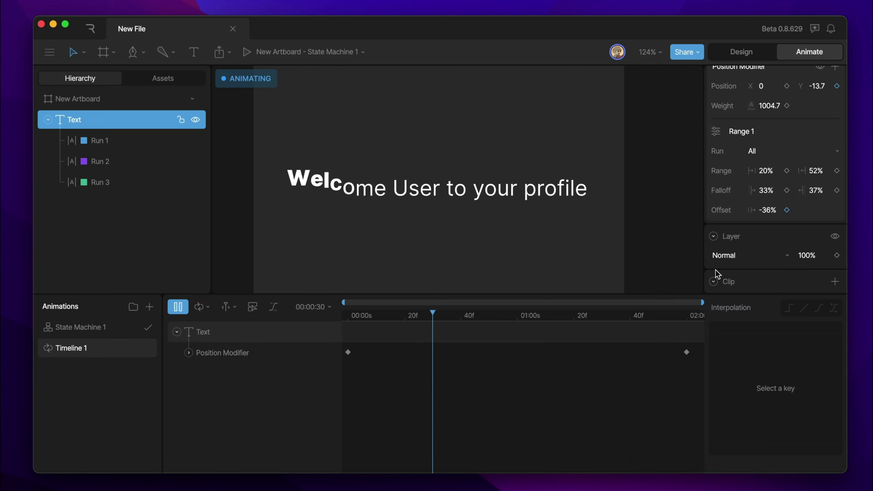
scroll(769, 144, up, 3)
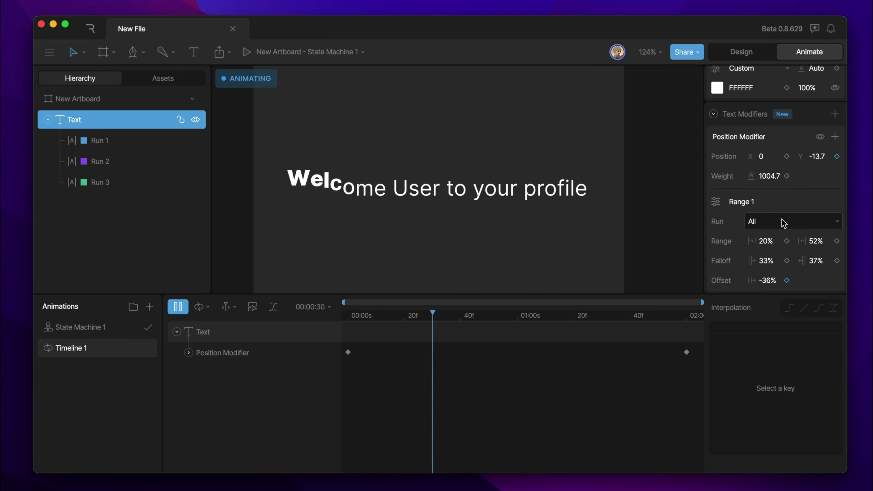
scroll(769, 192, down, 2)
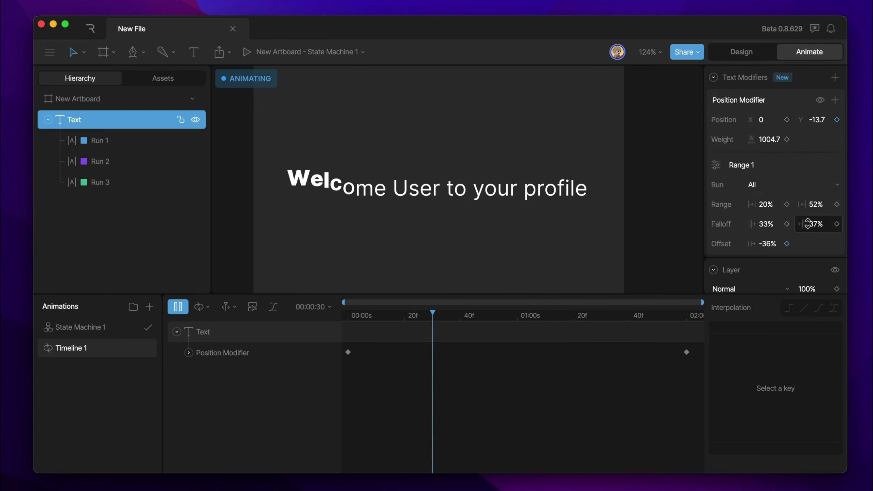